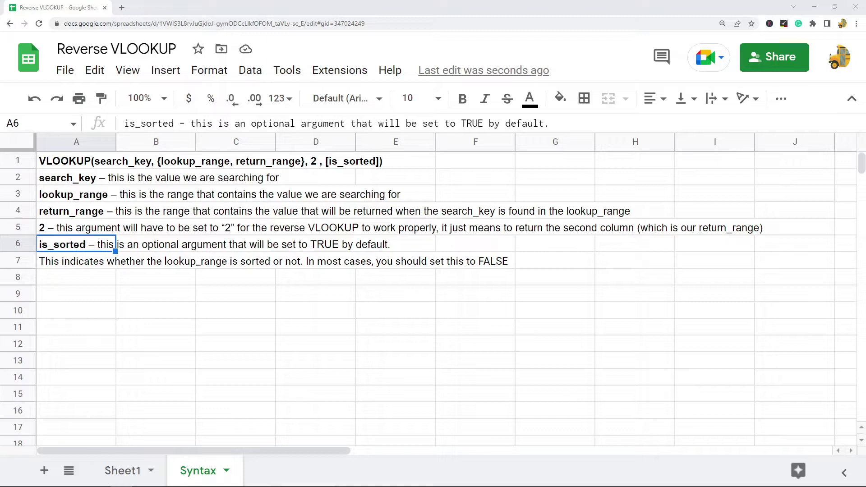
Review the reverse VLOOKUP syntax on the Syntax sheet, including the search_key, lookup_range, return_range and is_sorted descriptions
drag(61, 163, 63, 261)
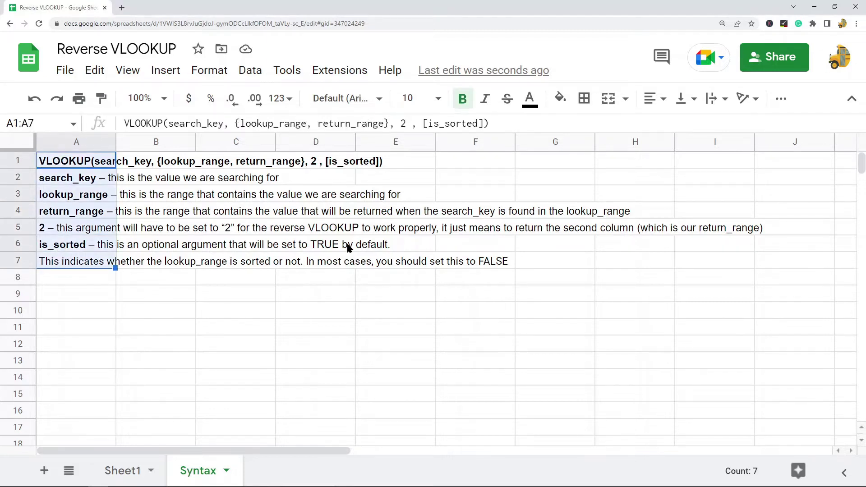
click(225, 330)
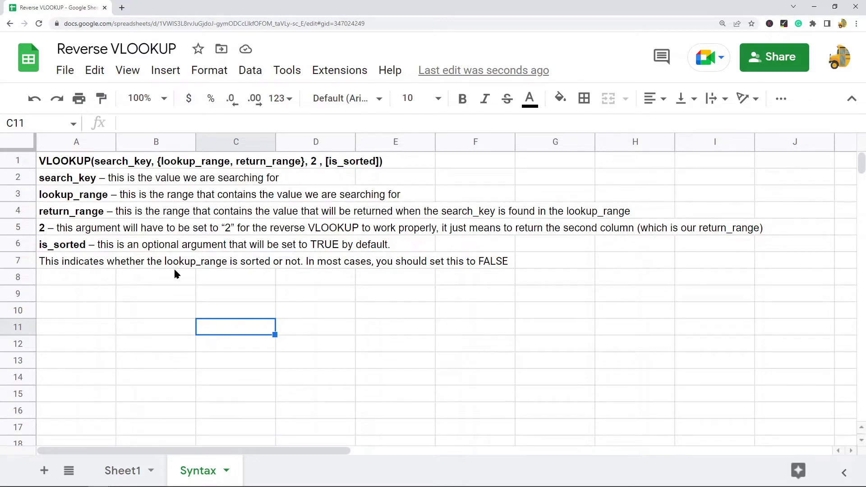
mouse_move(71, 294)
mouse_down()
mouse_move(280, 344)
mouse_move(325, 400)
mouse_up()
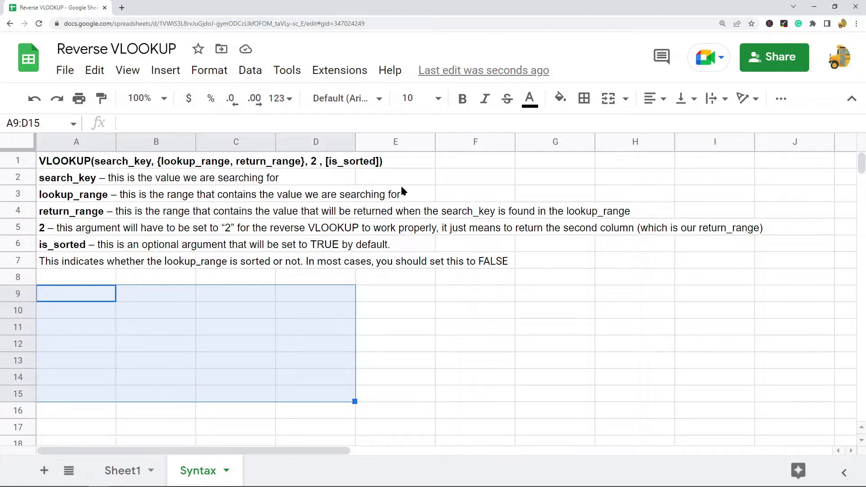
click(67, 200)
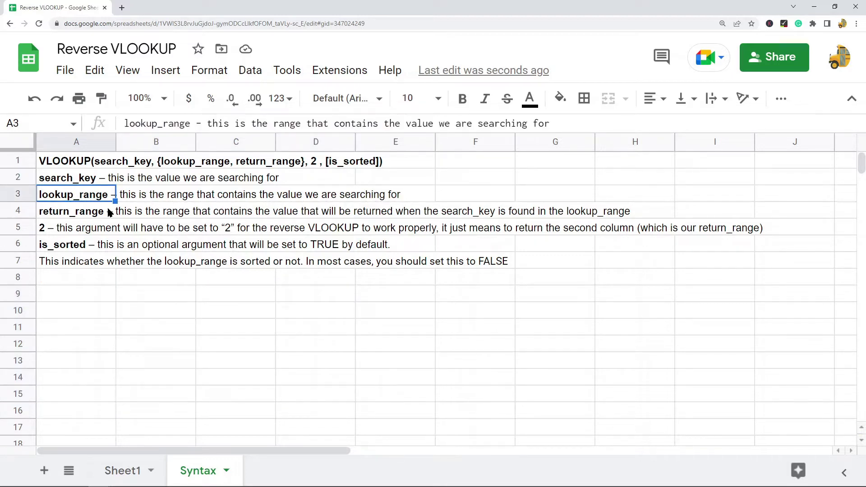
click(81, 213)
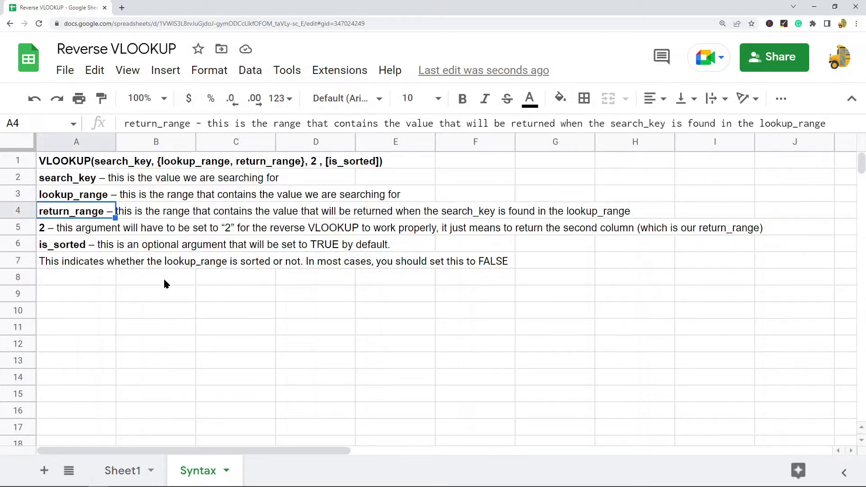
click(60, 181)
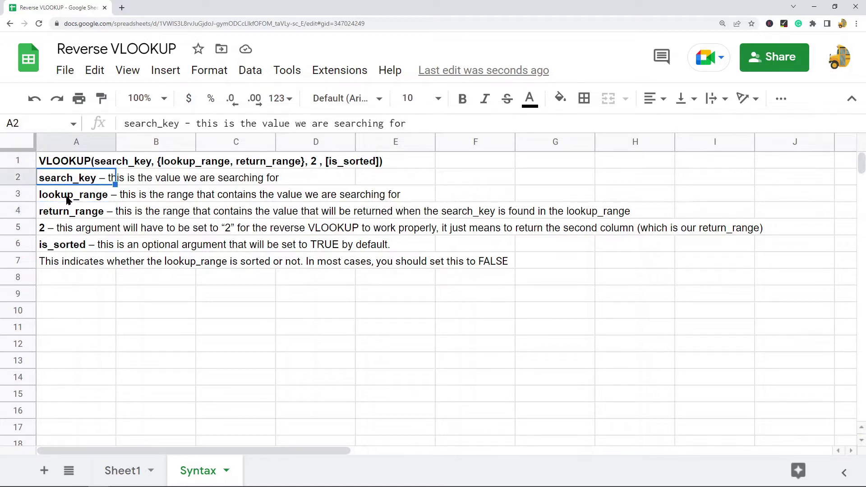
click(67, 199)
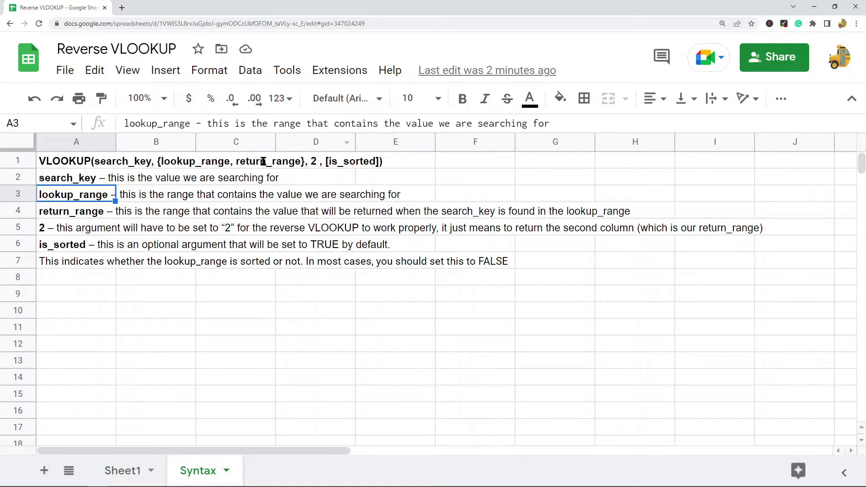
drag(70, 295, 77, 404)
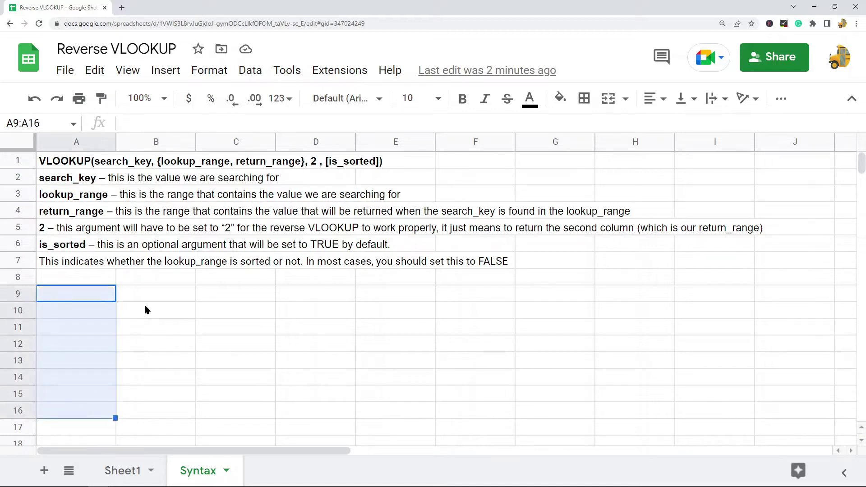
click(145, 293)
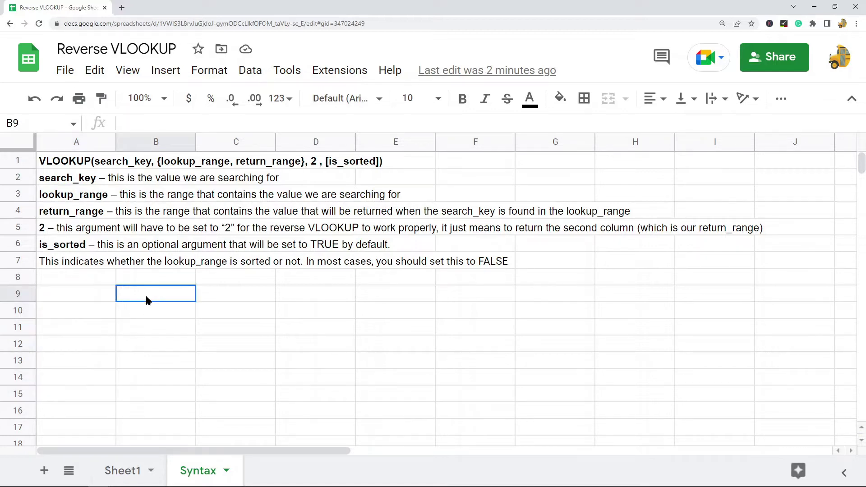
drag(147, 300, 141, 418)
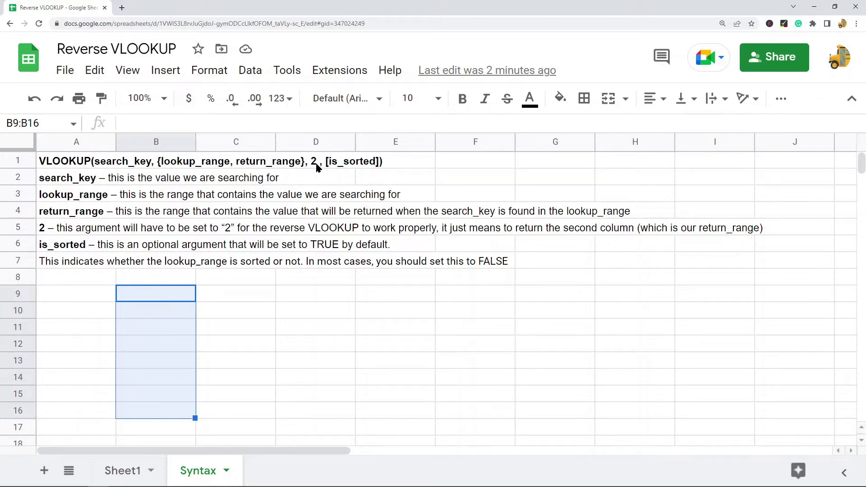
click(59, 246)
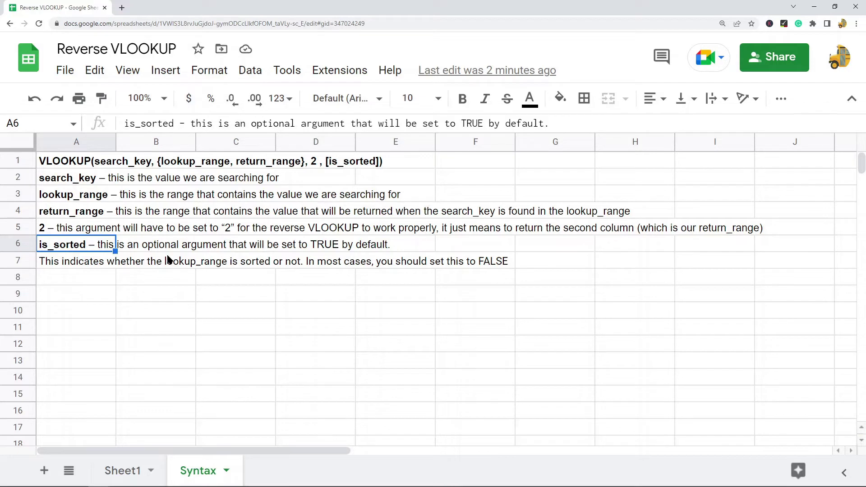
Examine Sheet1, comparing the product list in column E with the source table's Category and Product columns
click(113, 471)
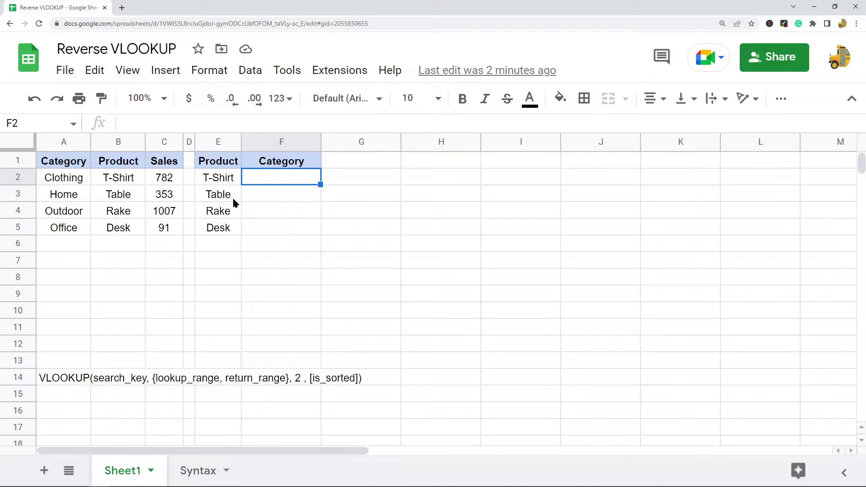
drag(224, 182, 223, 232)
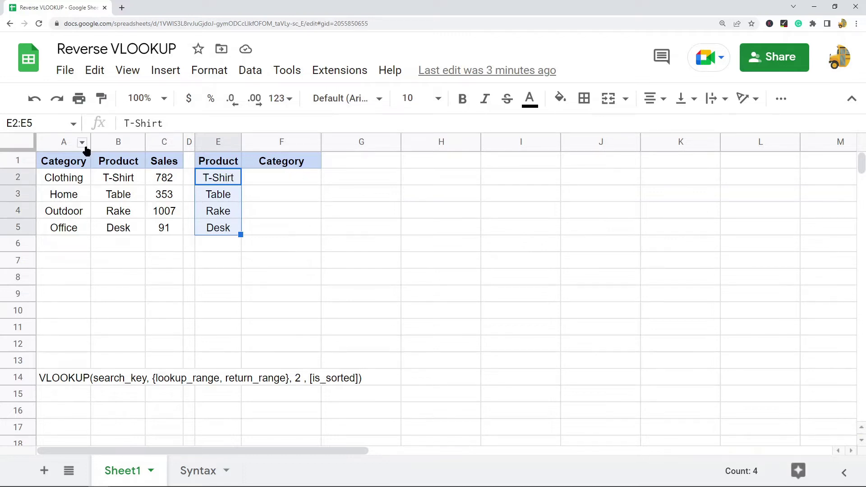
click(63, 143)
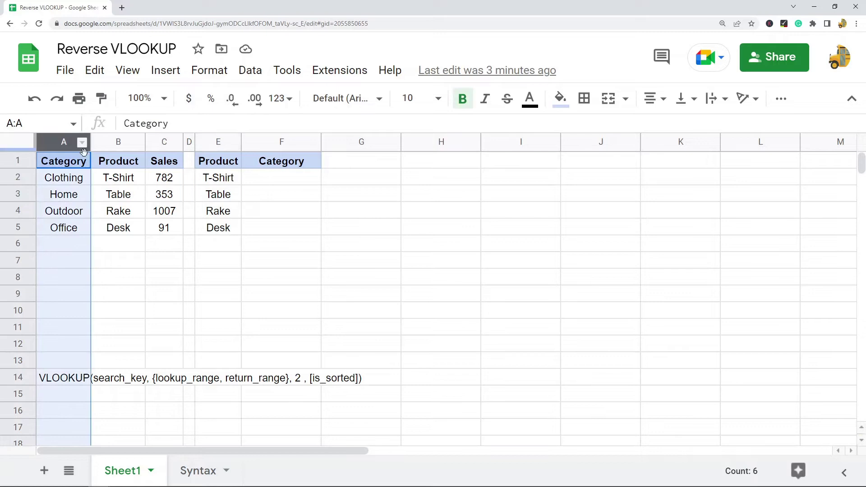
click(217, 141)
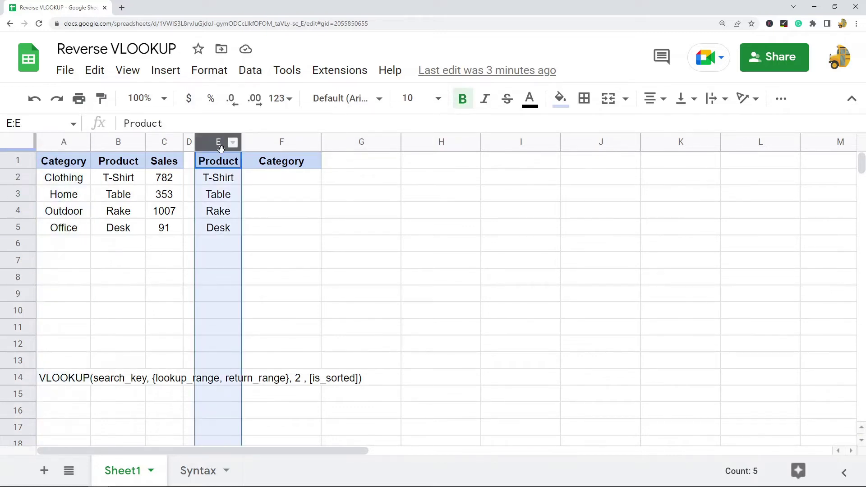
click(118, 142)
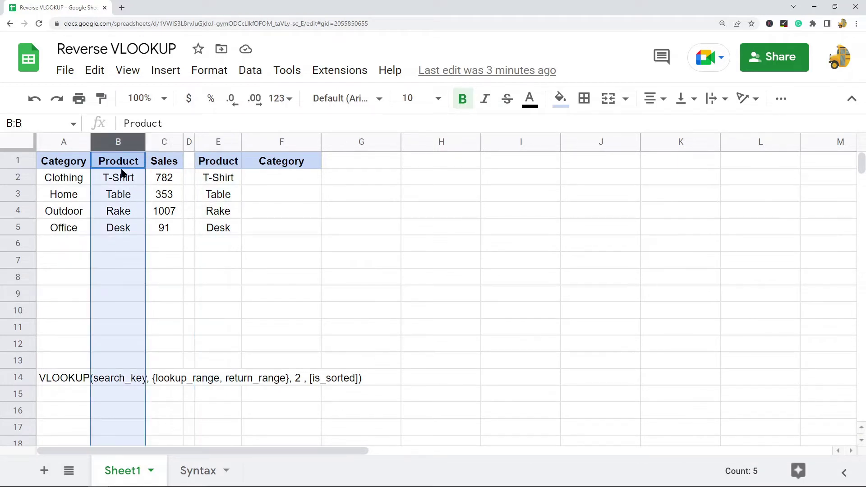
click(226, 183)
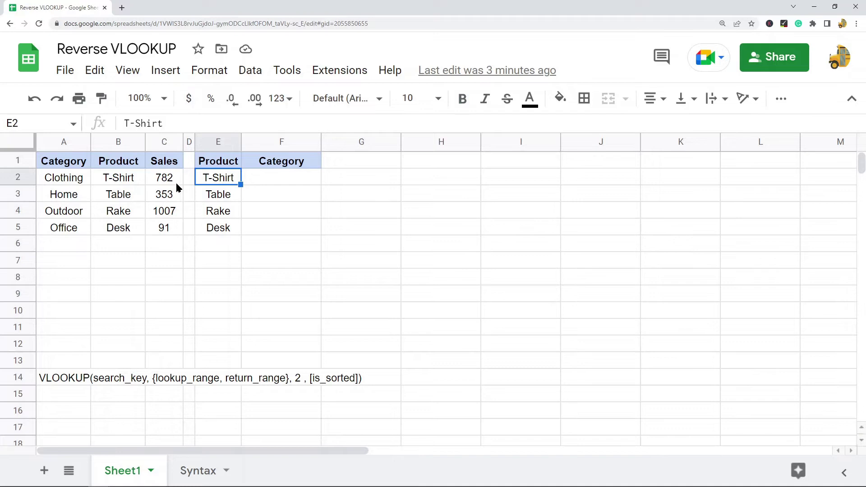
drag(122, 179, 128, 226)
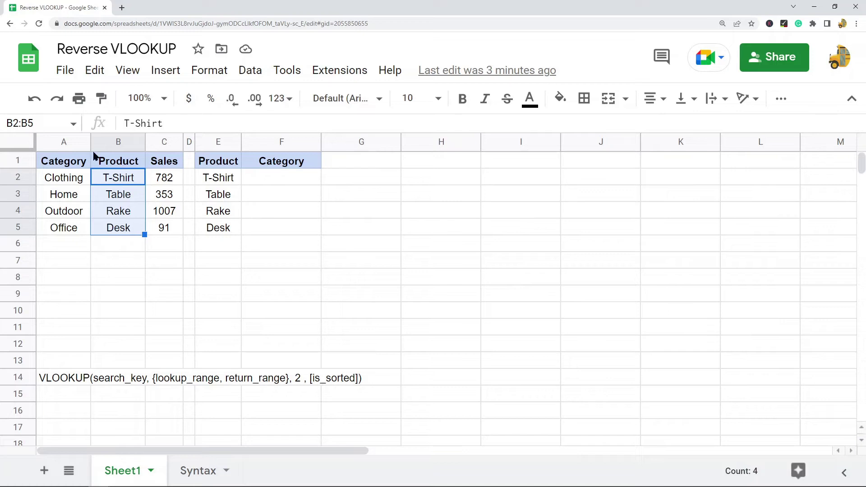
click(67, 180)
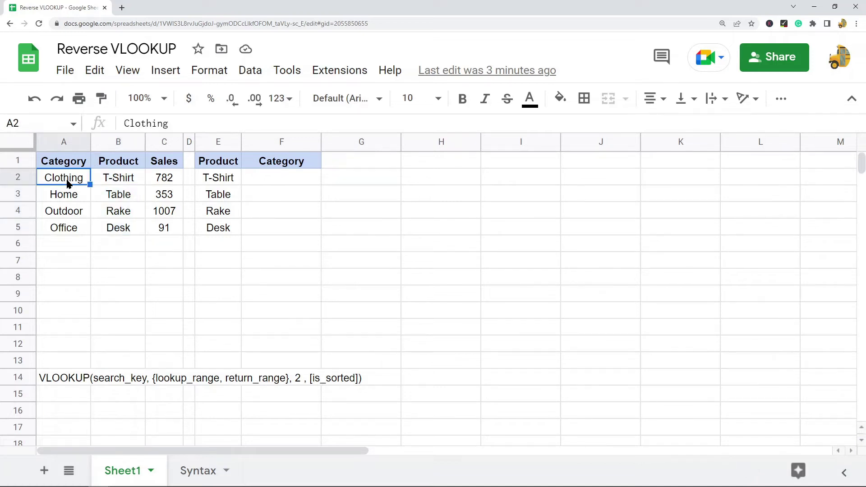
click(64, 142)
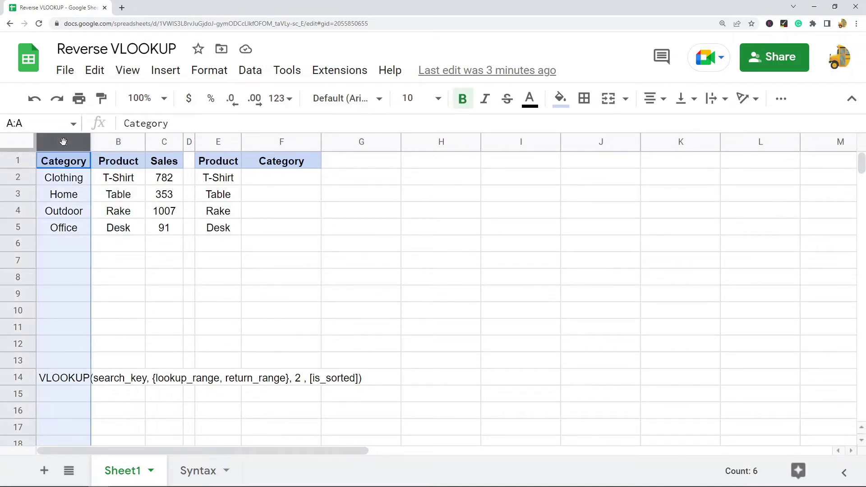
drag(120, 141, 333, 135)
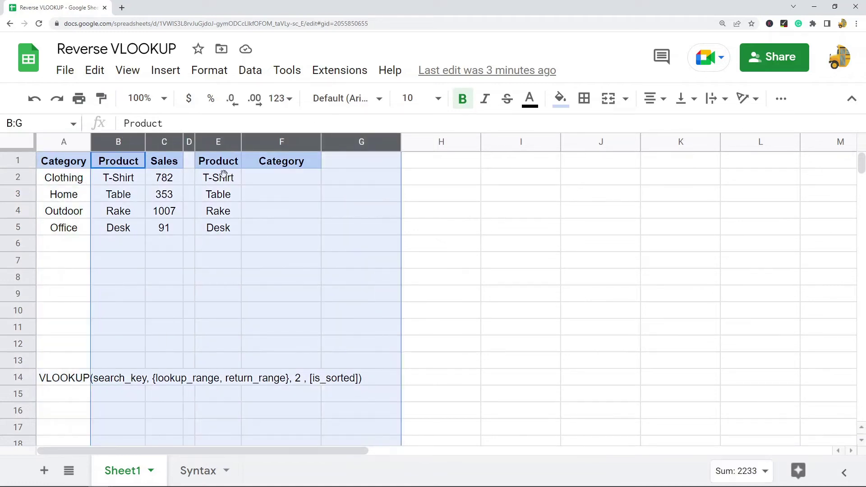
click(527, 231)
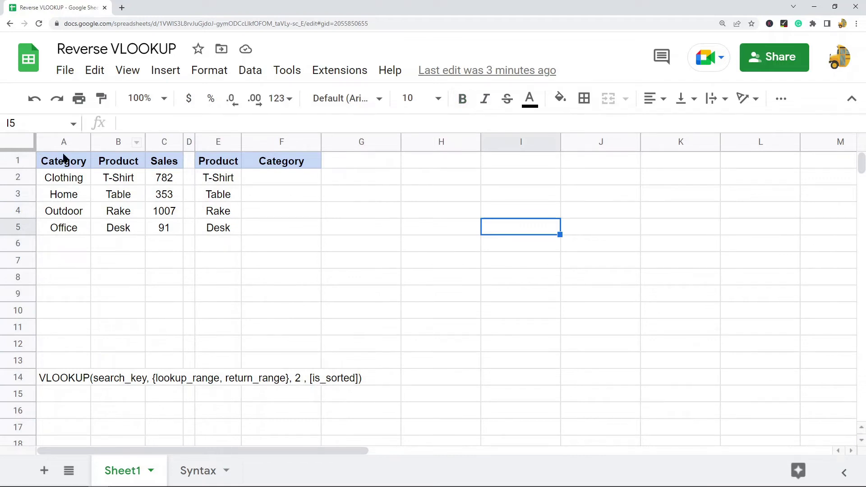
click(74, 141)
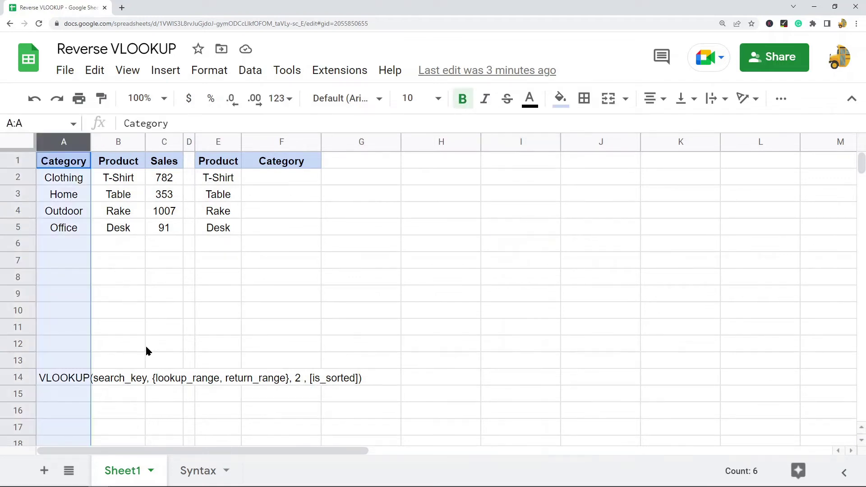
Start a VLOOKUP formula in cell F2 with E2 as the search key
click(273, 177)
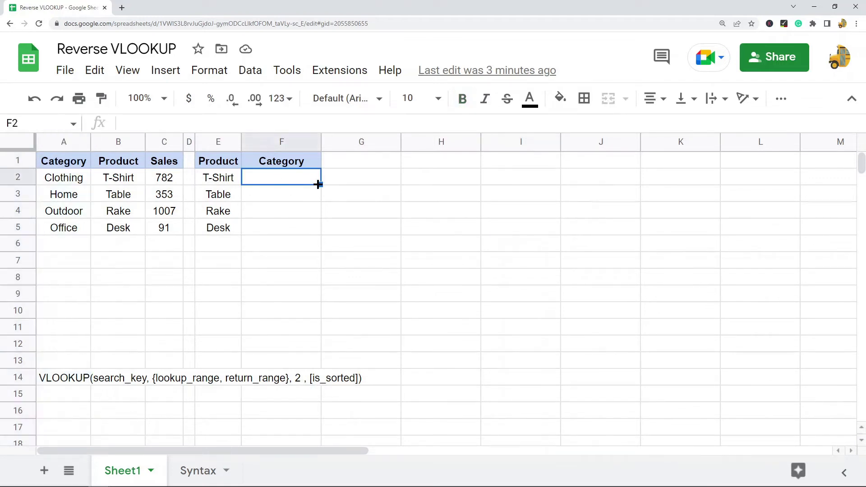
text(=vl)
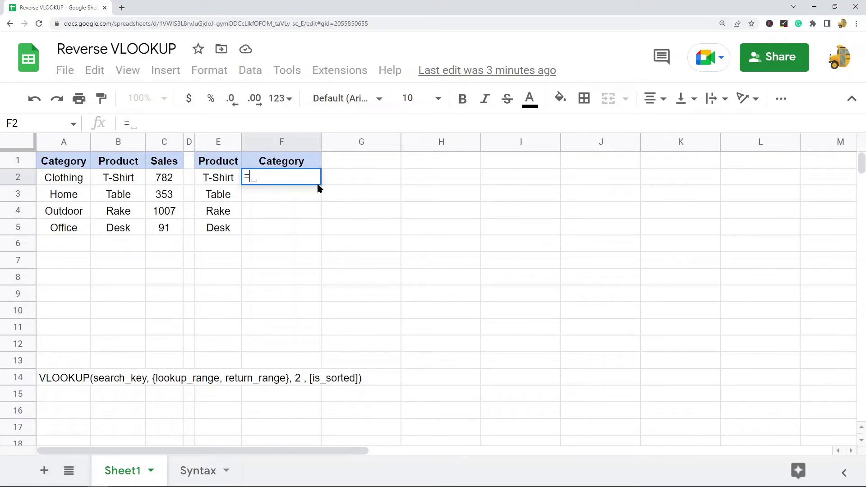
key(Tab)
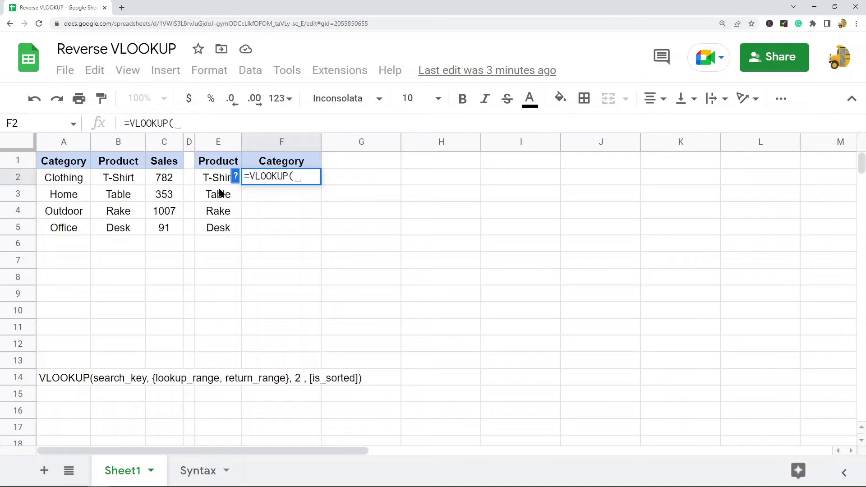
click(217, 178)
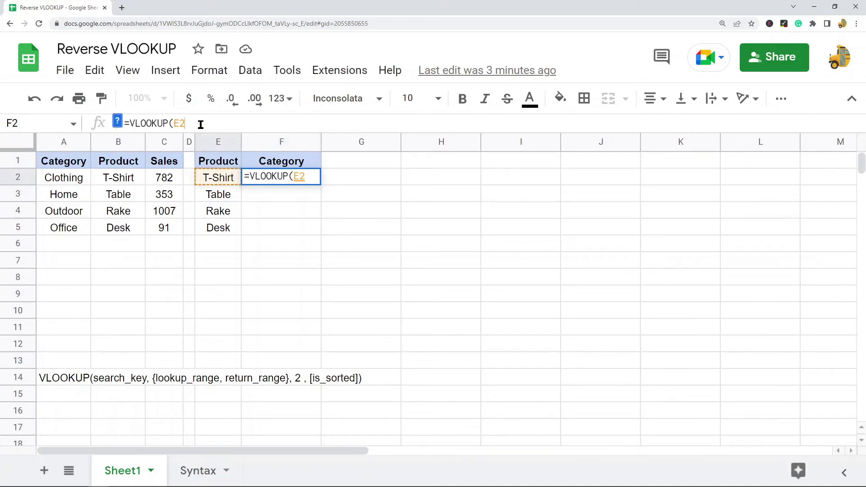
text(,)
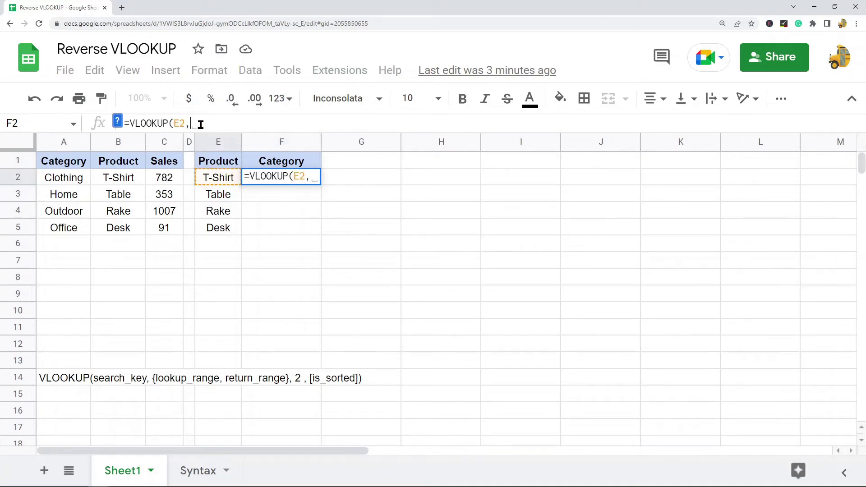
Add the array {$B$2:$B$5,$A$2:$A$5} with absolute references as the VLOOKUP formula's range argument
text({)
drag(118, 177, 126, 231)
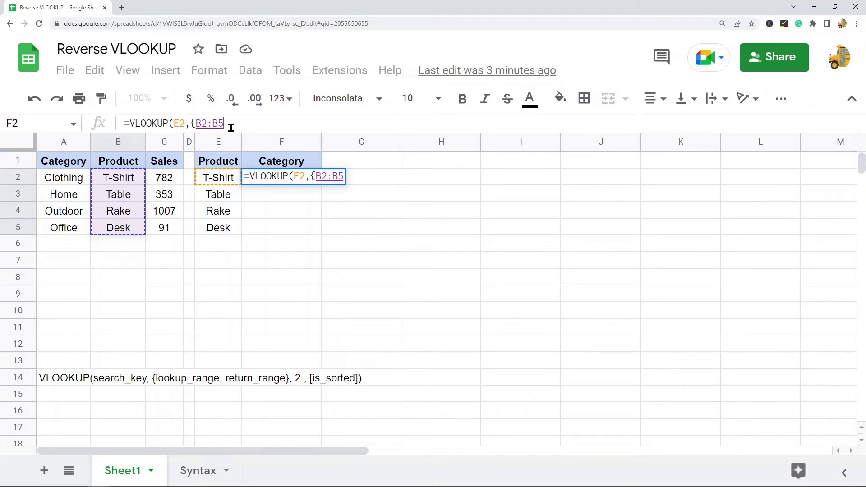
key(F4)
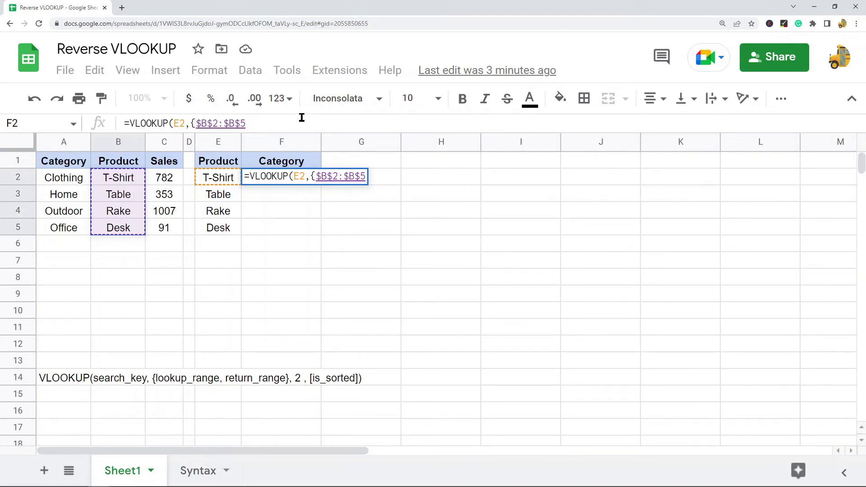
text(,)
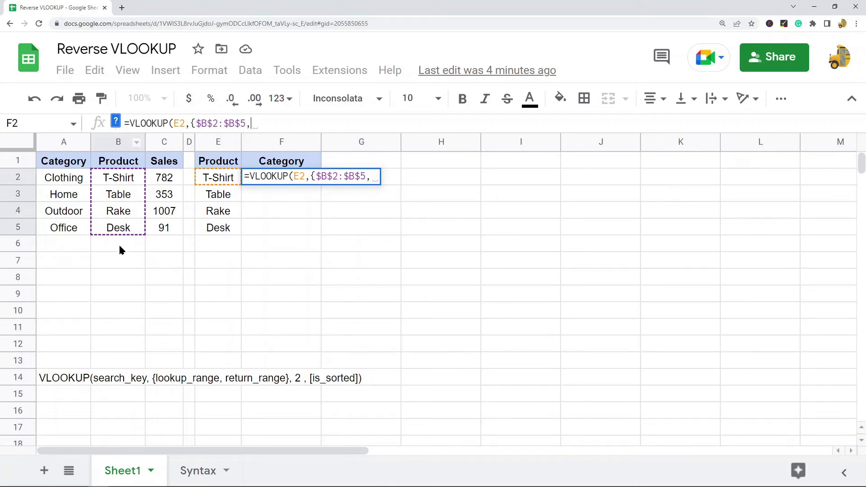
click(65, 180)
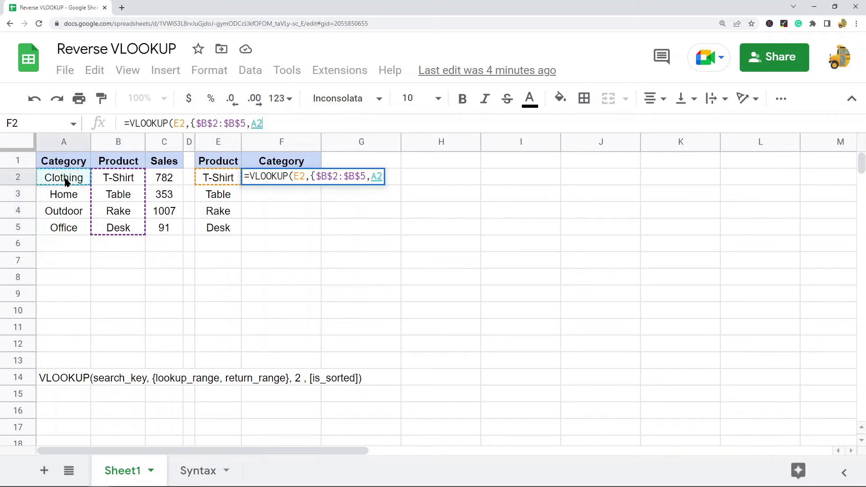
shift+click(61, 231)
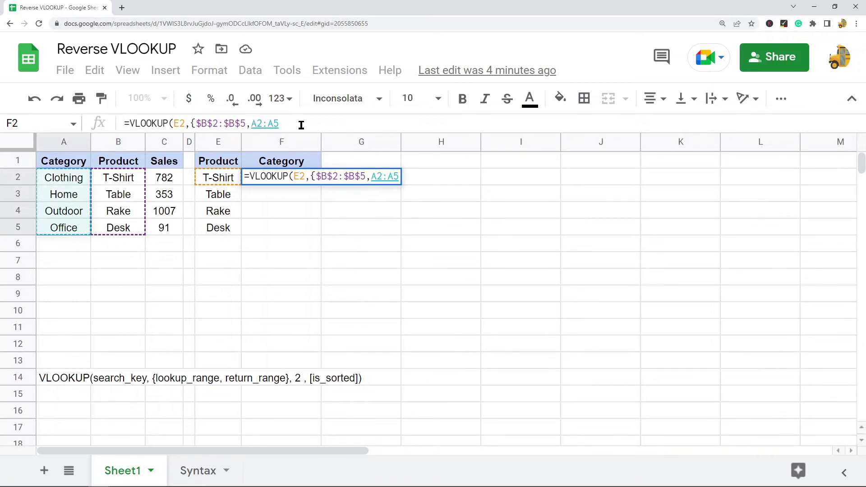
key(F4)
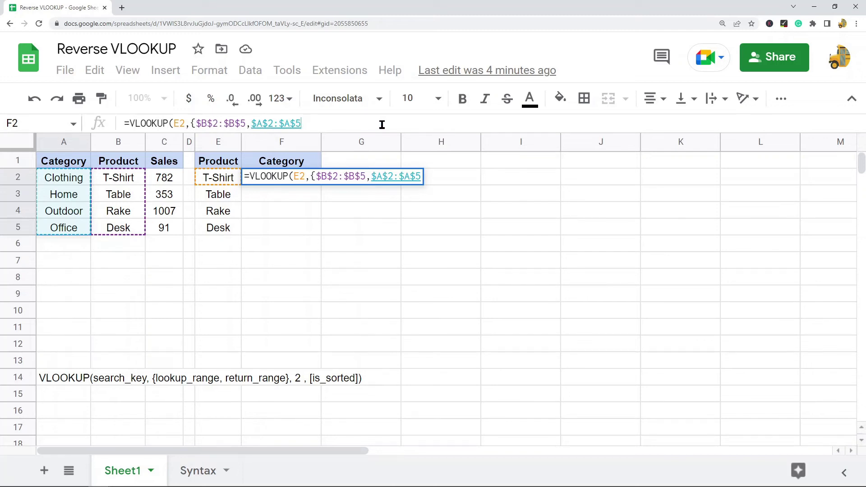
text(})
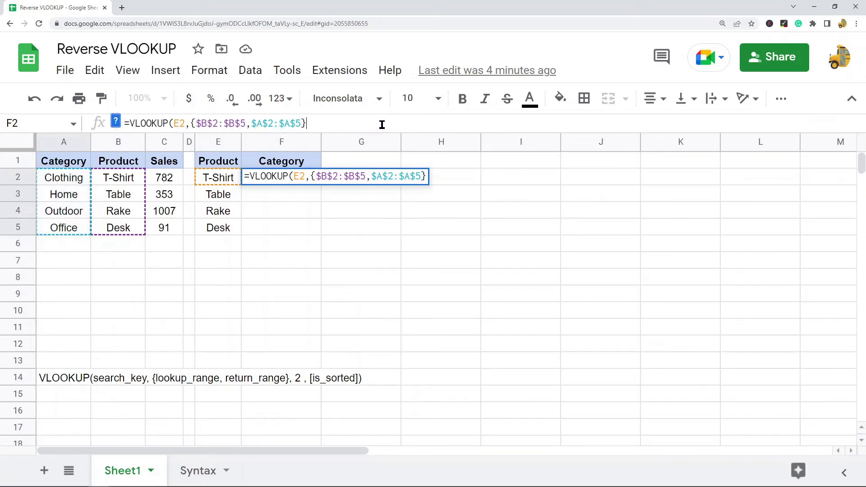
Complete the VLOOKUP formula in F2 with column index 2 and FALSE as the is_sorted argument
text(,2)
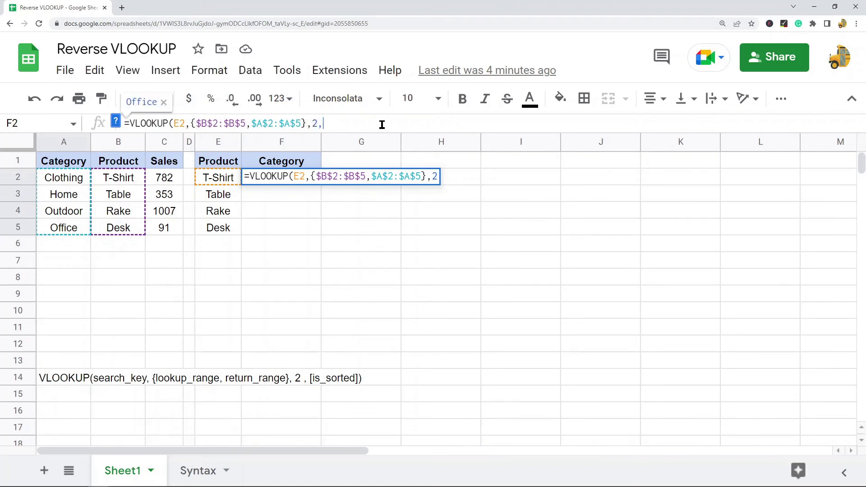
text(,FAK)
key(BackSpace)
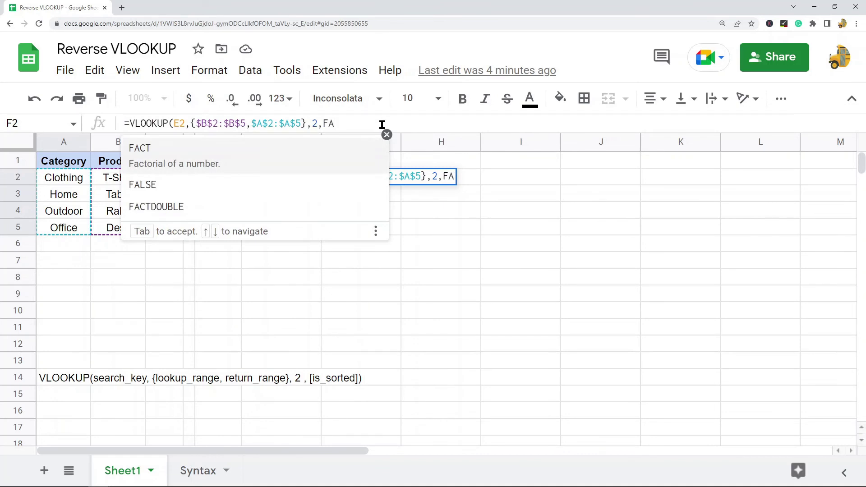
text(LSE))
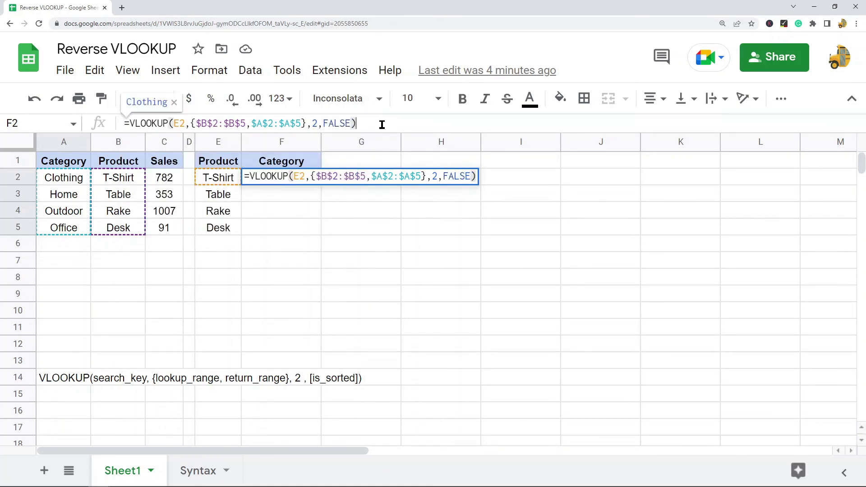
key(Return)
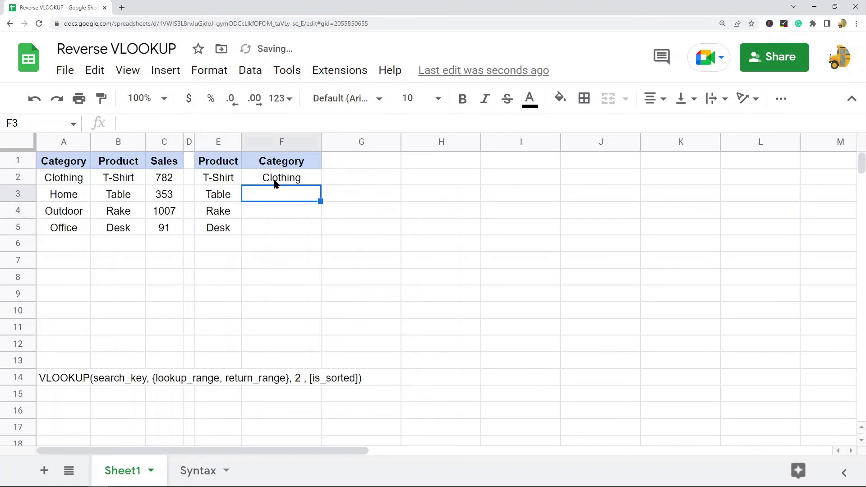
Check F2's category against the source table and copy its formula to F3:F5
click(276, 180)
click(69, 179)
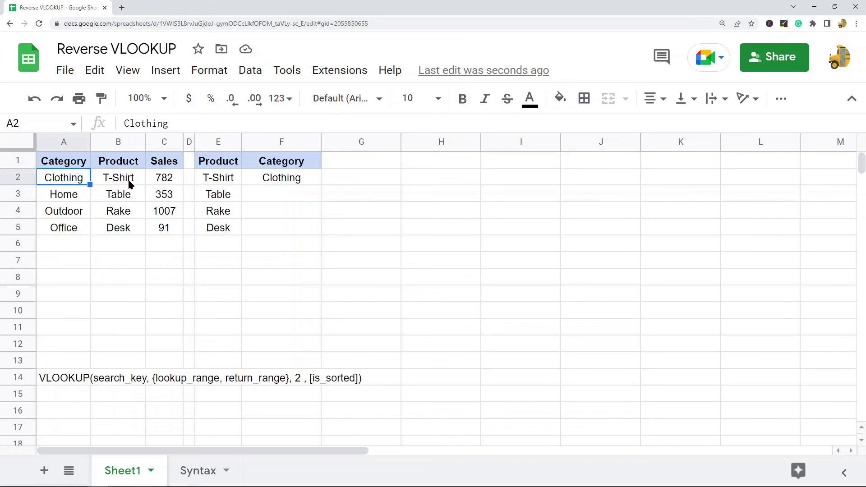
click(276, 182)
key(ctrl+c)
drag(273, 193, 271, 223)
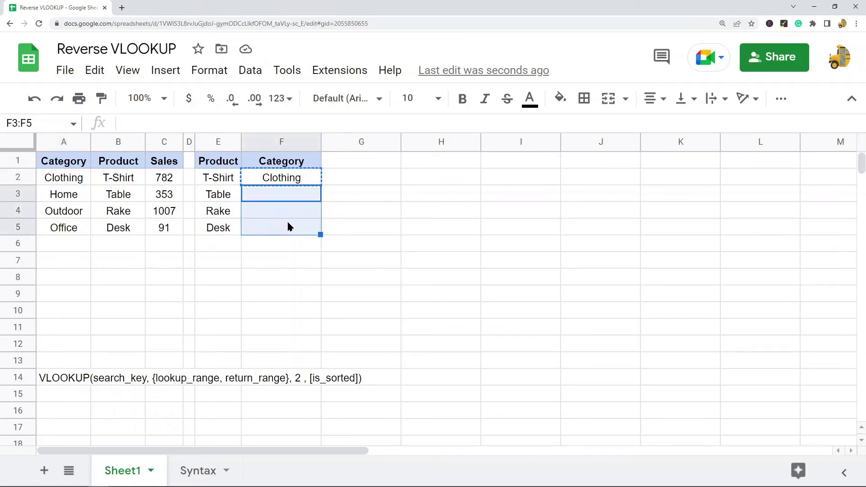
key(ctrl+v)
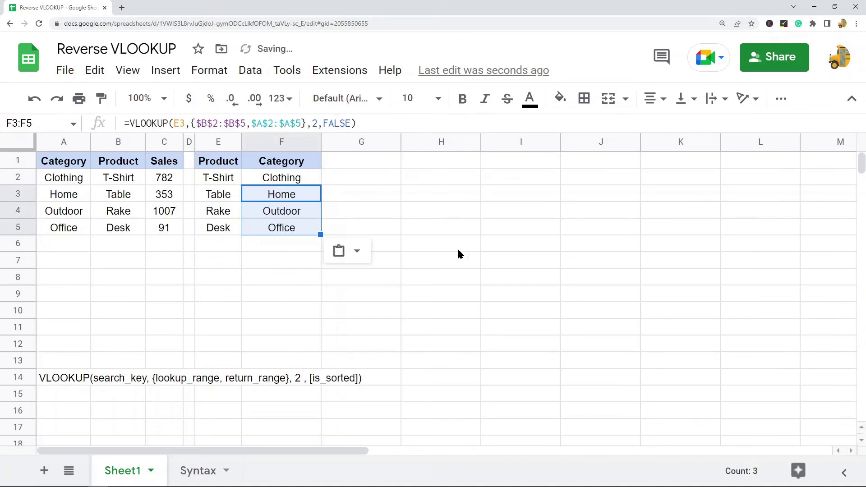
click(457, 253)
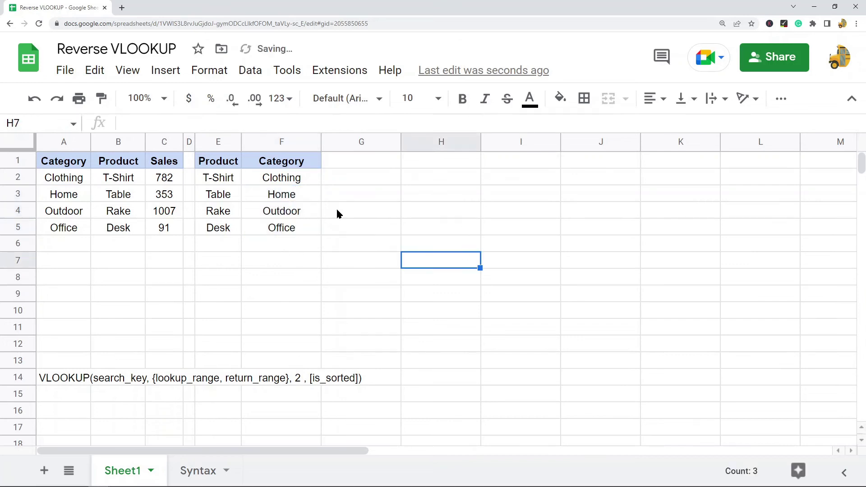
Review the reverse VLOOKUP formula in F2:F5, including its array range argument, and compare with the empty columns H and I
click(282, 229)
key(ctrl+shift+Up)
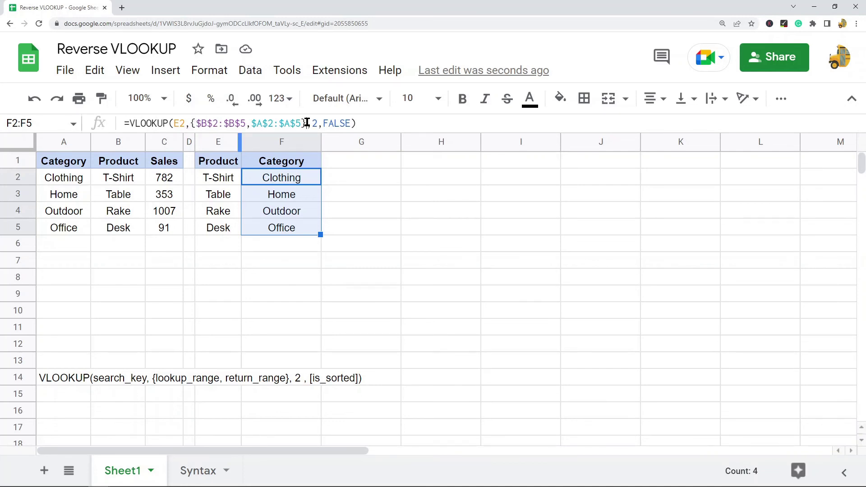
drag(308, 123, 284, 123)
click(558, 232)
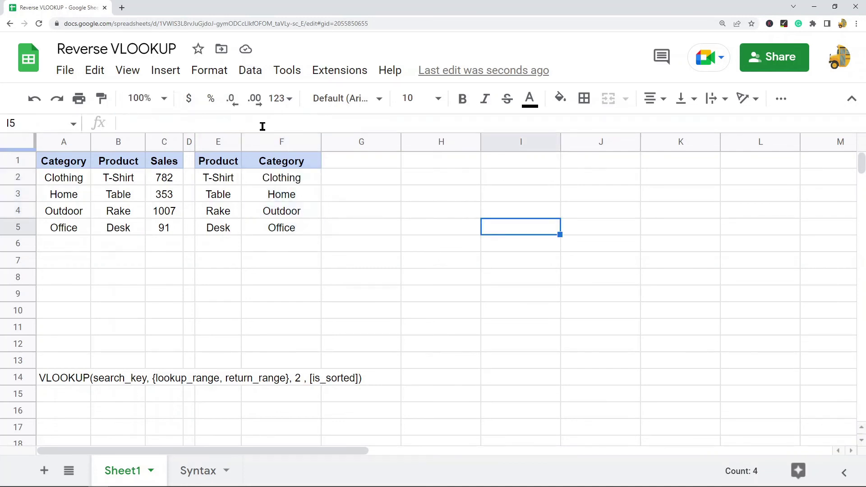
click(266, 176)
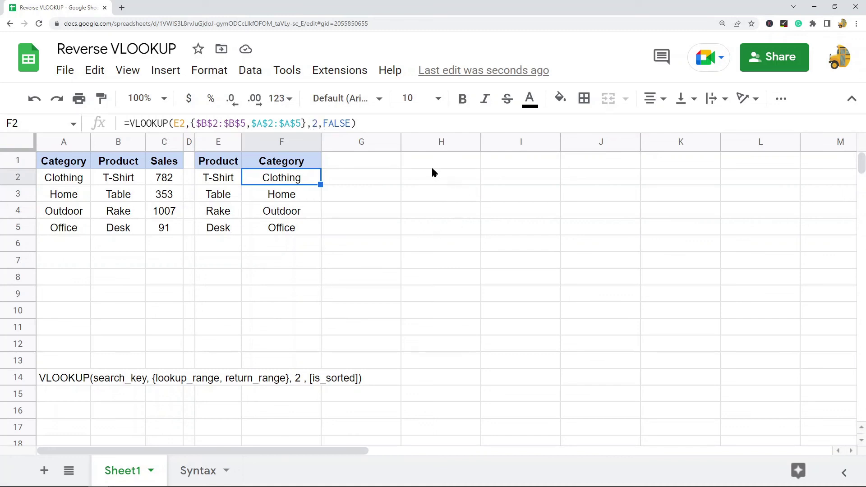
drag(443, 167, 448, 245)
drag(508, 166, 512, 254)
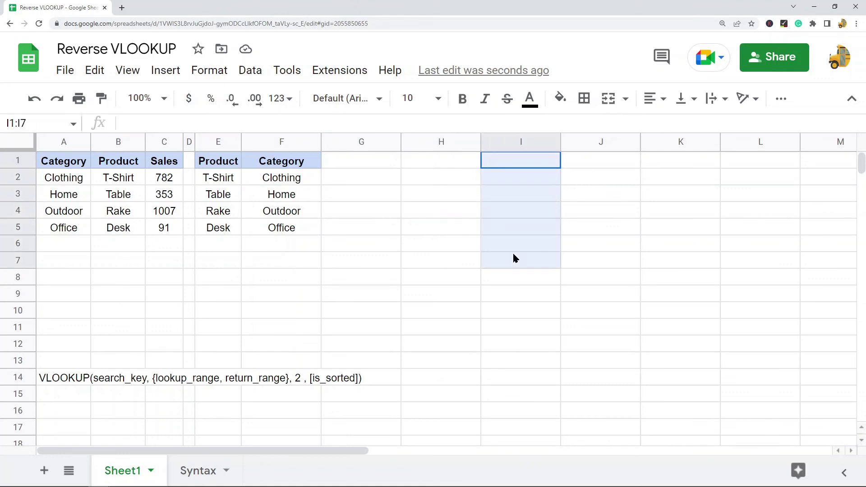
click(518, 134)
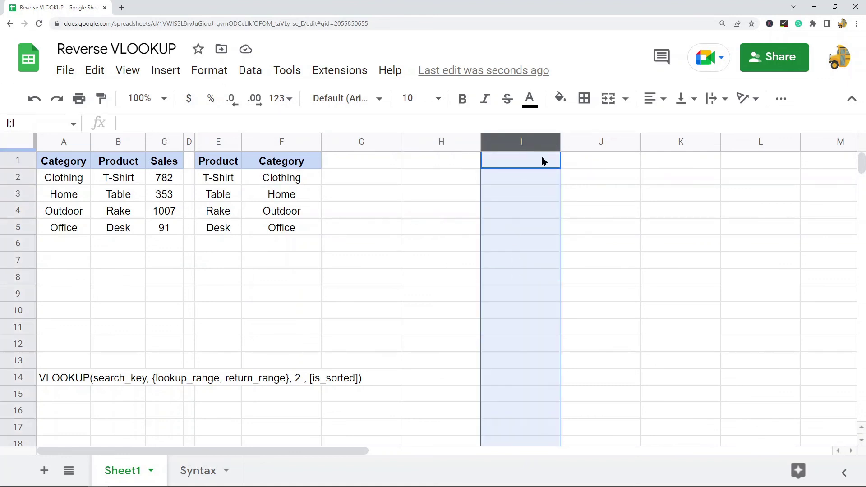
click(283, 178)
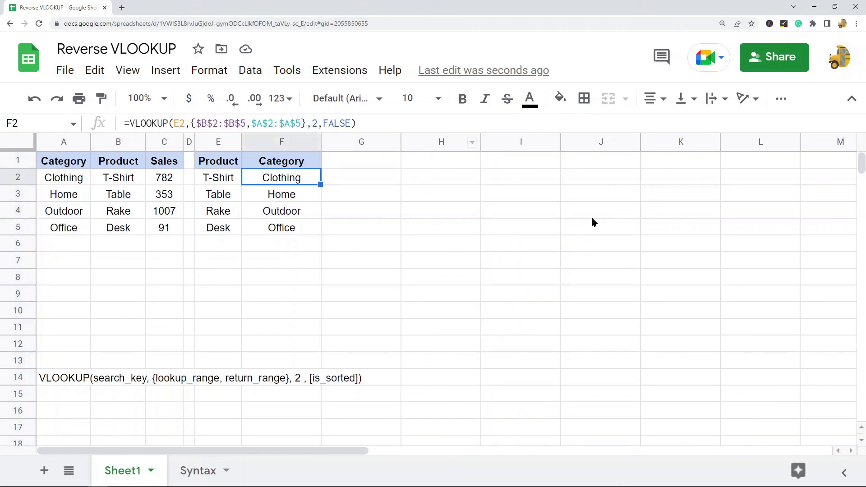